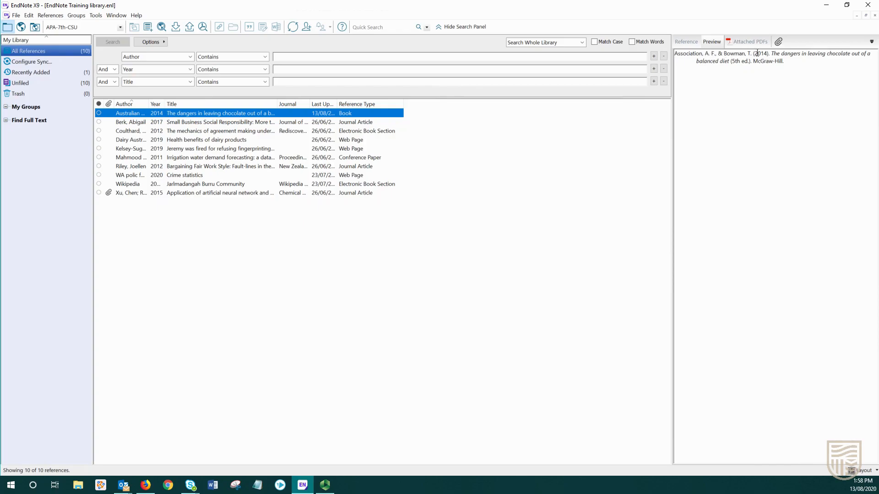
# Step: Add a trailing comma after the corporate author Australian Food Association in the 2014 chocolate book reference and preview the citation
pyautogui.moveTo(753, 53); pyautogui.dragTo(670, 53)
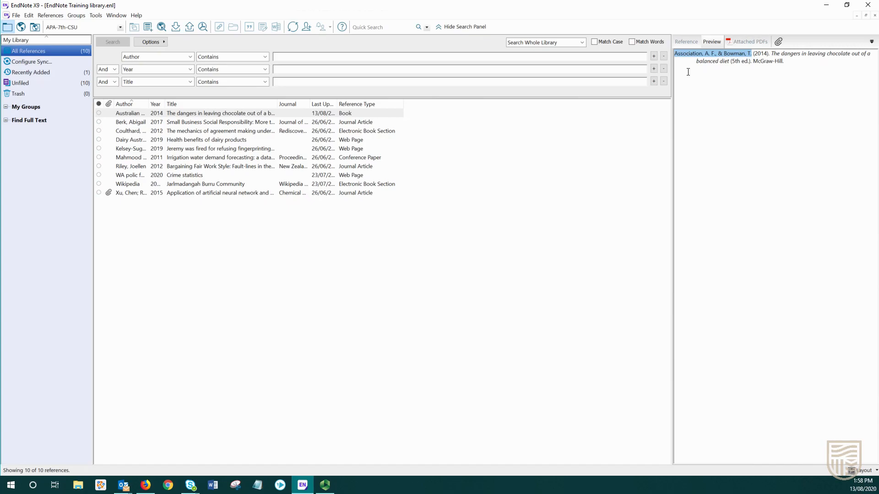
pyautogui.click(685, 43)
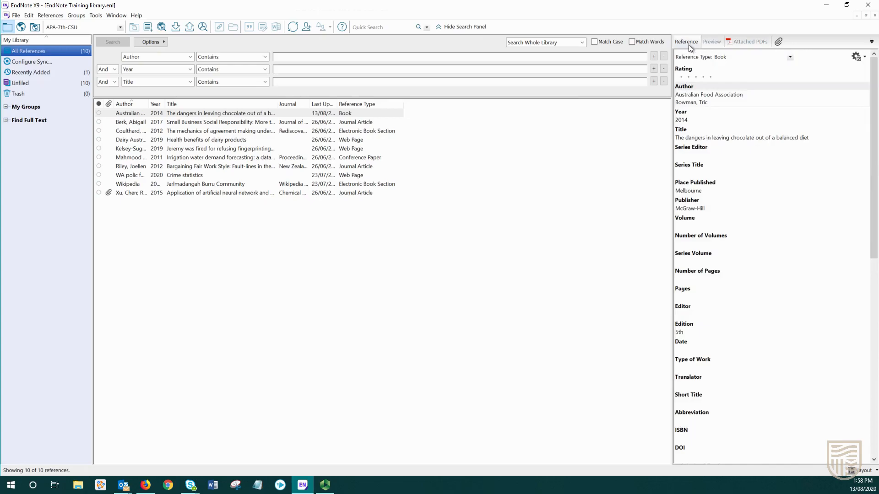
pyautogui.doubleClick(362, 113)
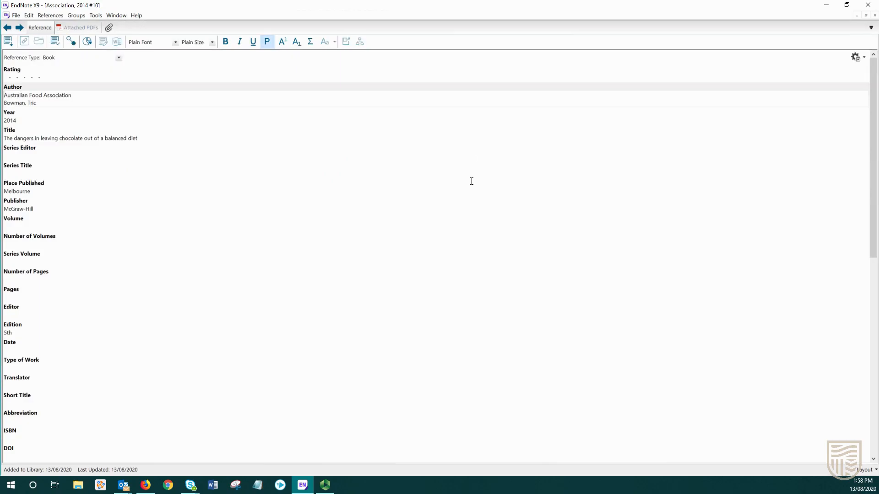
pyautogui.click(874, 16)
pyautogui.click(743, 95)
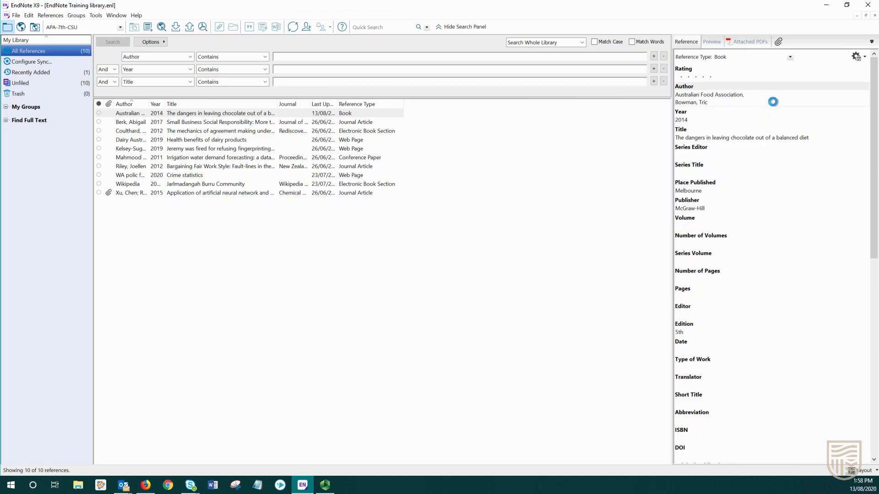
pyautogui.click(712, 46)
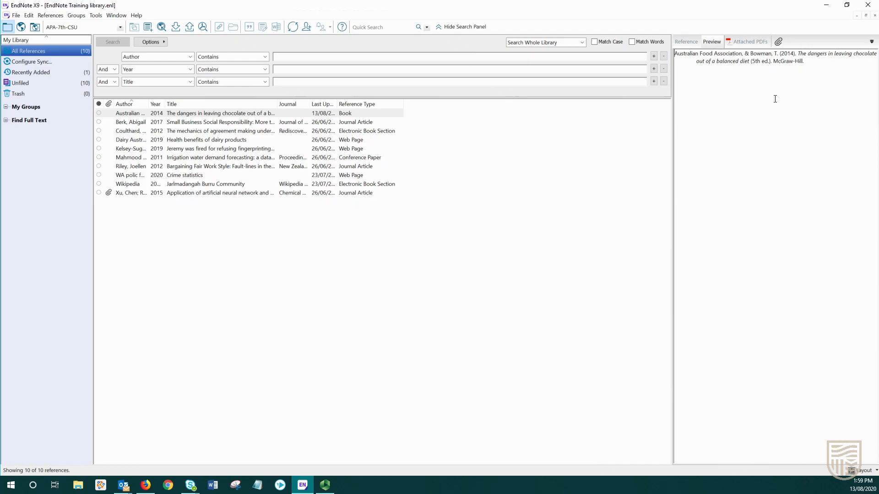
# Step: Expand the corporate author's name to "Australian Food, Beverage and Supplement Association," and check how the author appears in the citation preview
pyautogui.click(685, 42)
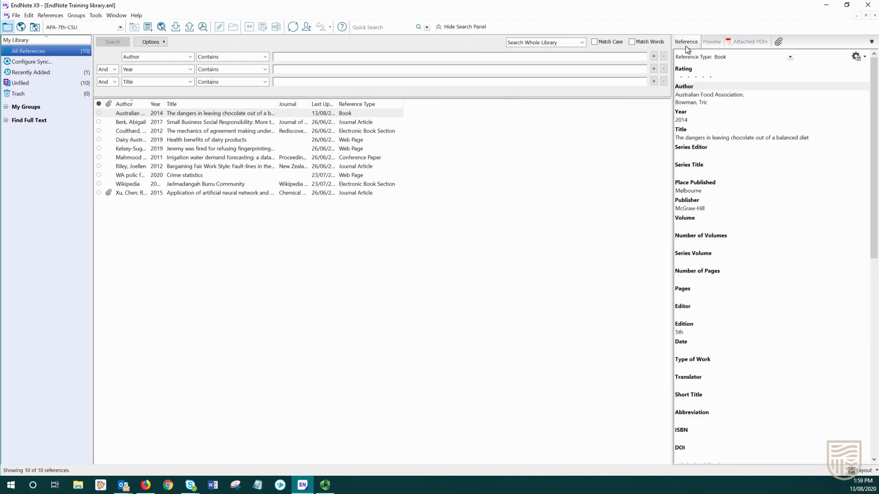
pyautogui.click(713, 94)
pyautogui.write(', Beverage and Supplement')
pyautogui.click(714, 41)
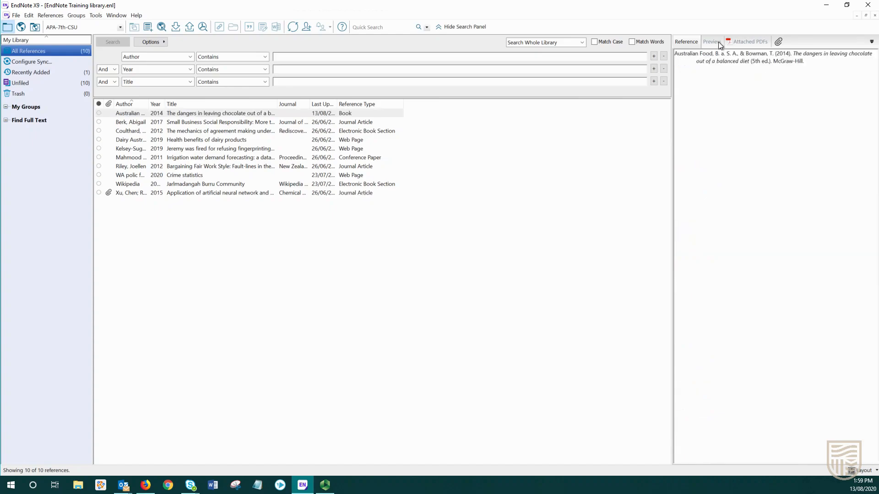
pyautogui.moveTo(737, 56); pyautogui.dragTo(673, 55)
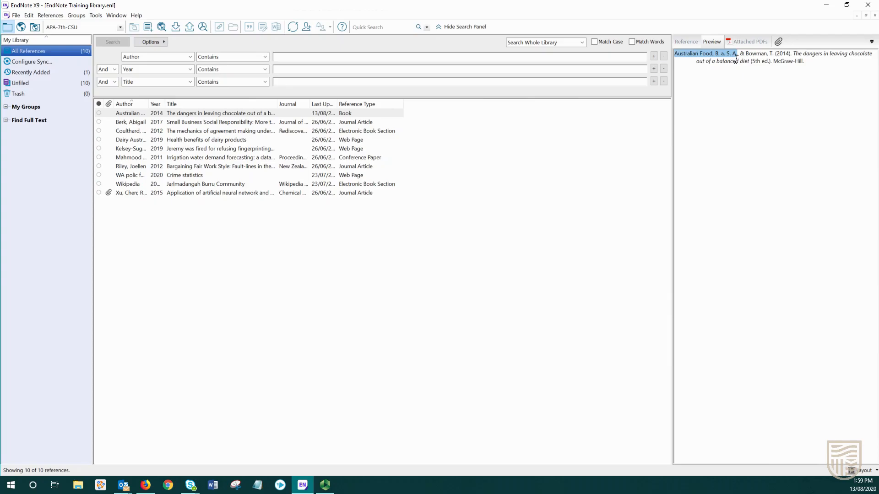
pyautogui.click(705, 72)
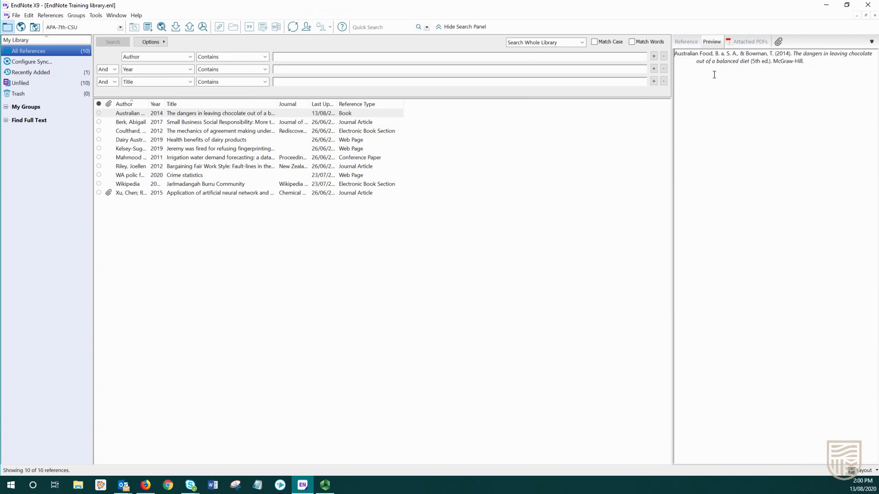
# Step: Correct the corporate author to "Australian Food,, Beverage and Supplement Association" with a double comma and no trailing comma, and preview the citation
pyautogui.click(689, 42)
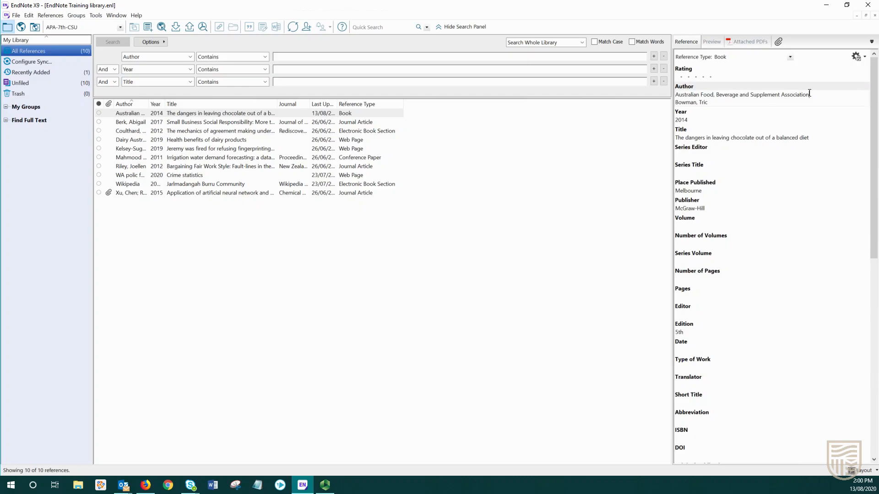
pyautogui.click(714, 95)
pyautogui.write(',')
pyautogui.click(710, 40)
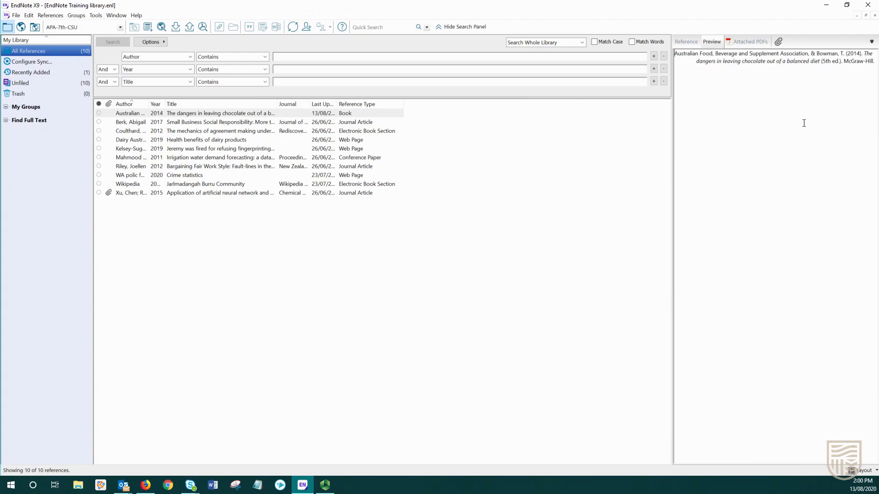
# Step: Enter "Useful for assessment two" in the book reference's Research Notes and check the citation preview
pyautogui.click(688, 41)
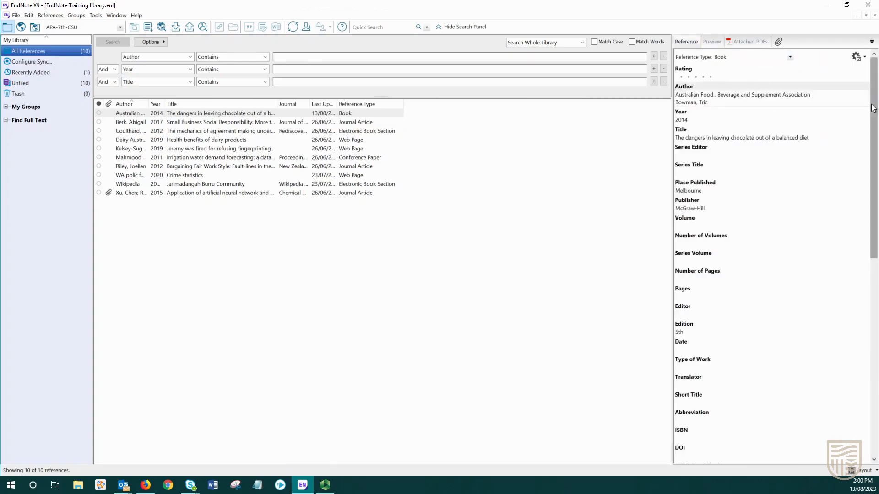
pyautogui.moveTo(874, 112); pyautogui.dragTo(874, 287)
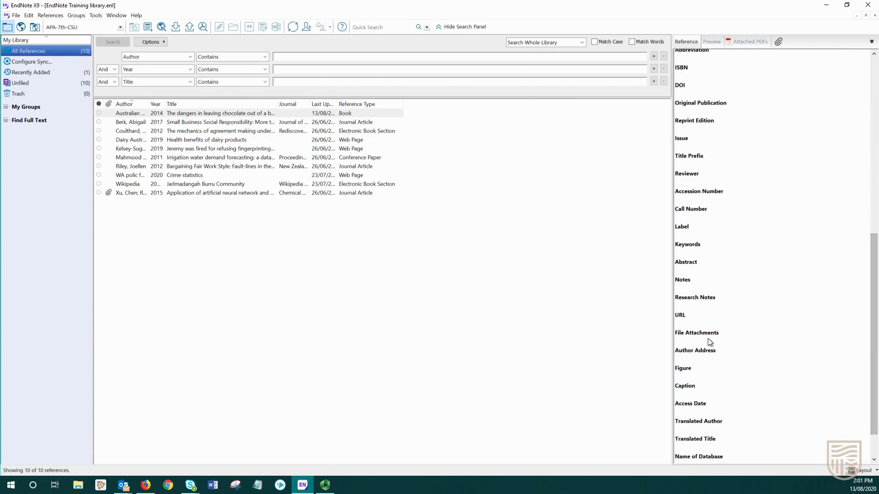
pyautogui.click(688, 306)
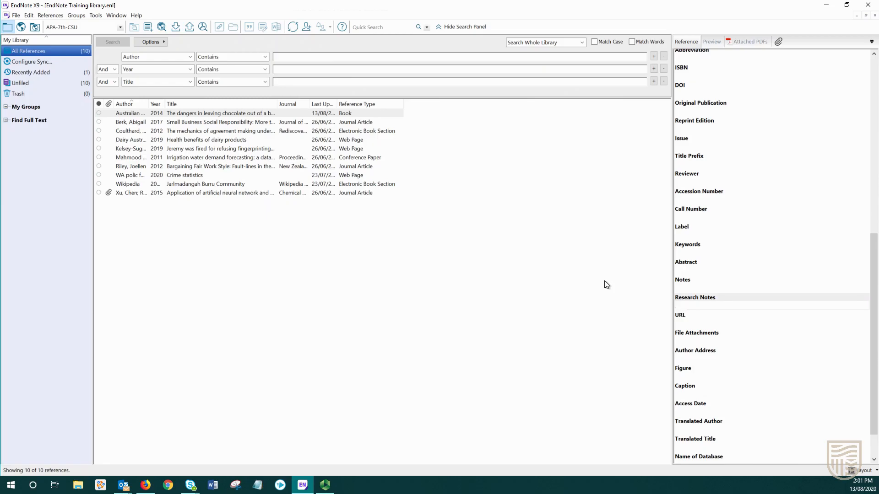
pyautogui.write('Useful for assessment two')
pyautogui.click(715, 41)
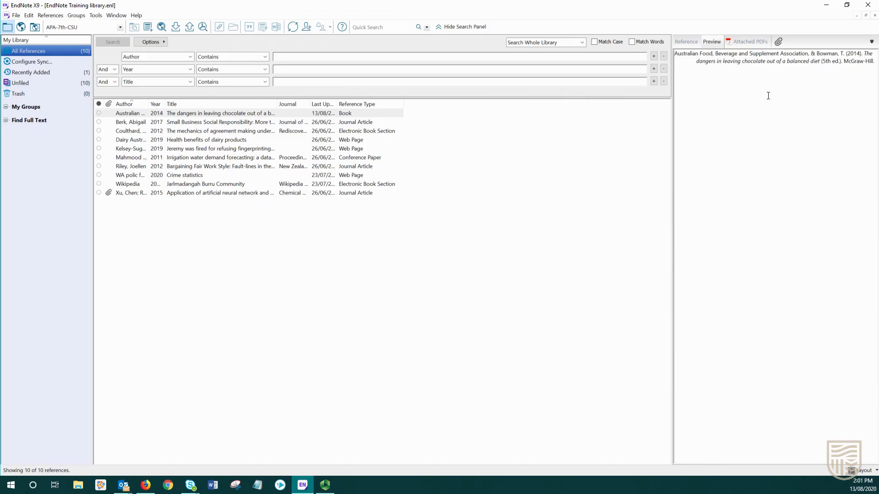
pyautogui.click(687, 41)
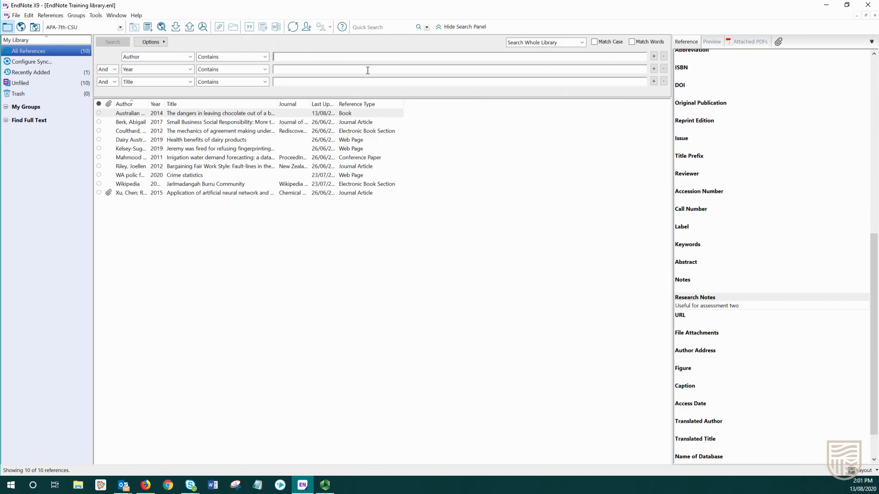
# Step: Search the whole library for references whose Research Notes contain "two" and select the chocolate book reference
pyautogui.click(181, 57)
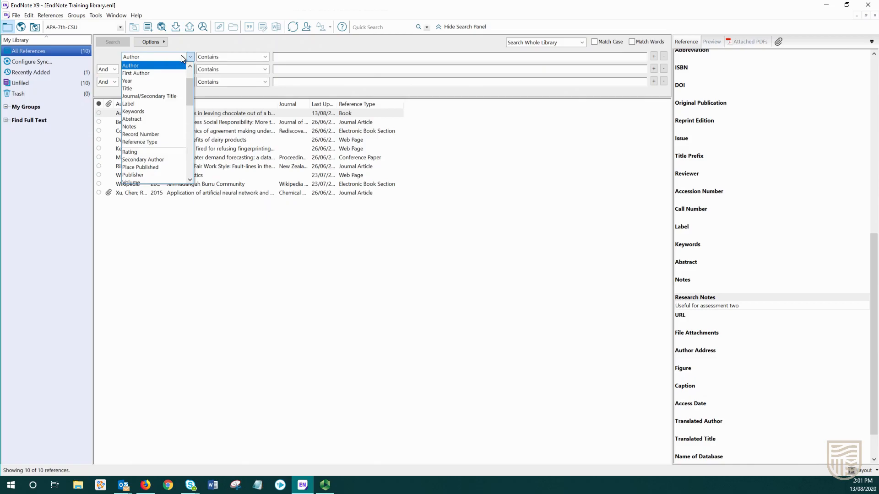
pyautogui.scroll(-2, 169, 132)
pyautogui.scroll(-5, 169, 132)
pyautogui.scroll(-6, 168, 132)
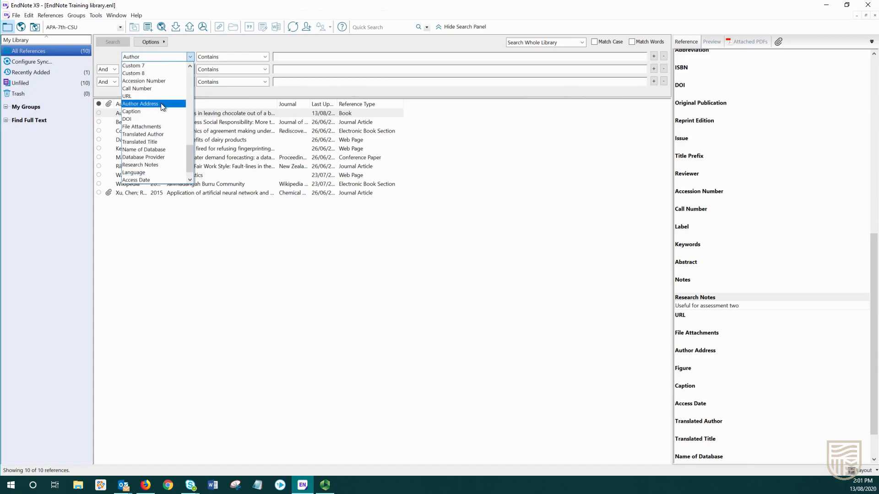
pyautogui.click(166, 165)
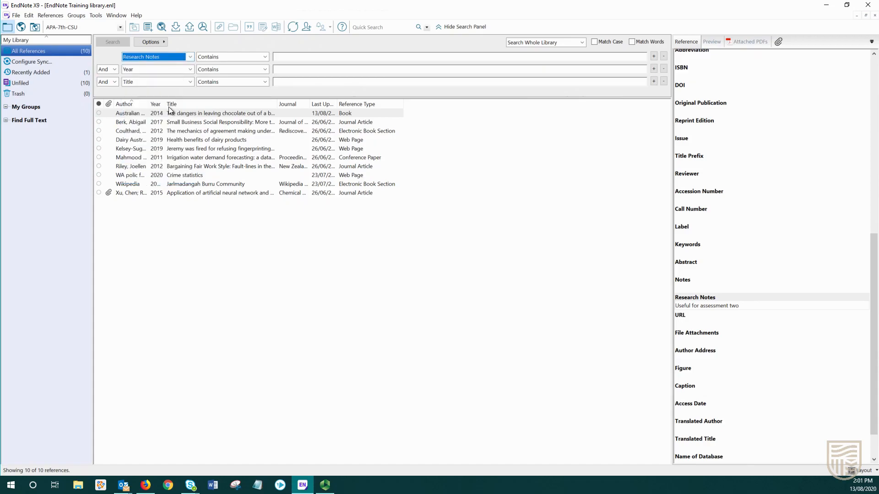
pyautogui.click(295, 57)
pyautogui.write('two')
pyautogui.press('Return')
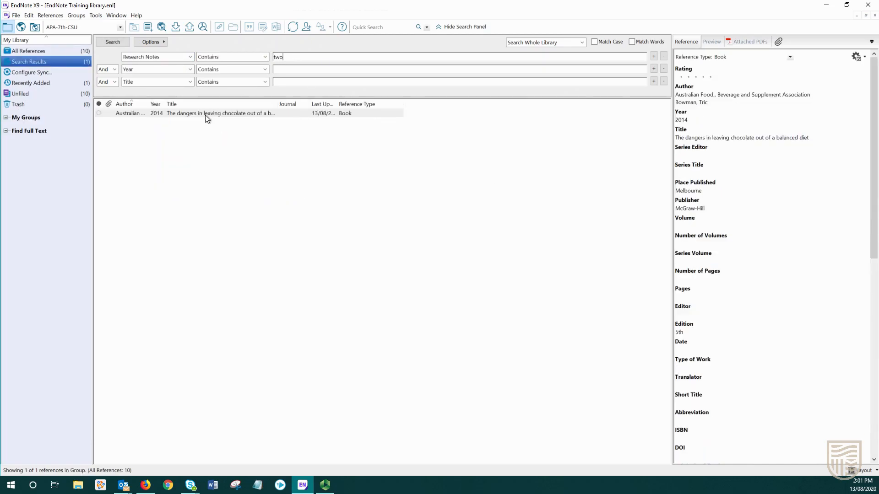
pyautogui.click(206, 113)
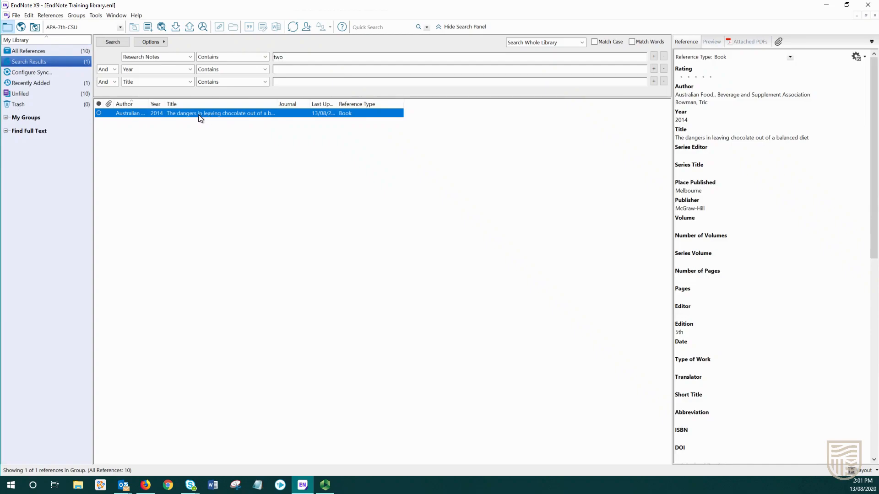
pyautogui.click(284, 55)
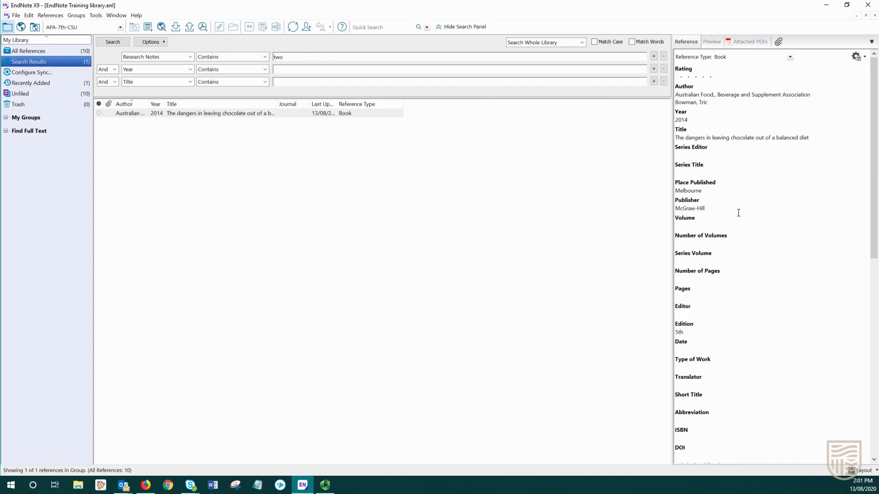